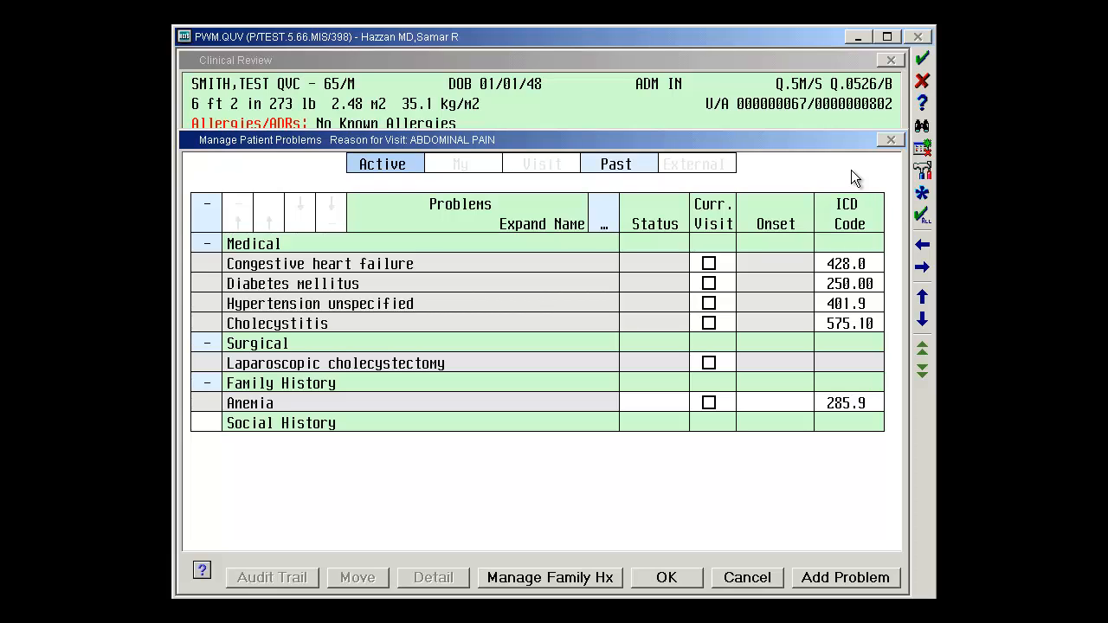
Step: Review the Past problems list, then return to the Active problems list
{"action": "left_click", "coordinate": [640, 164]}
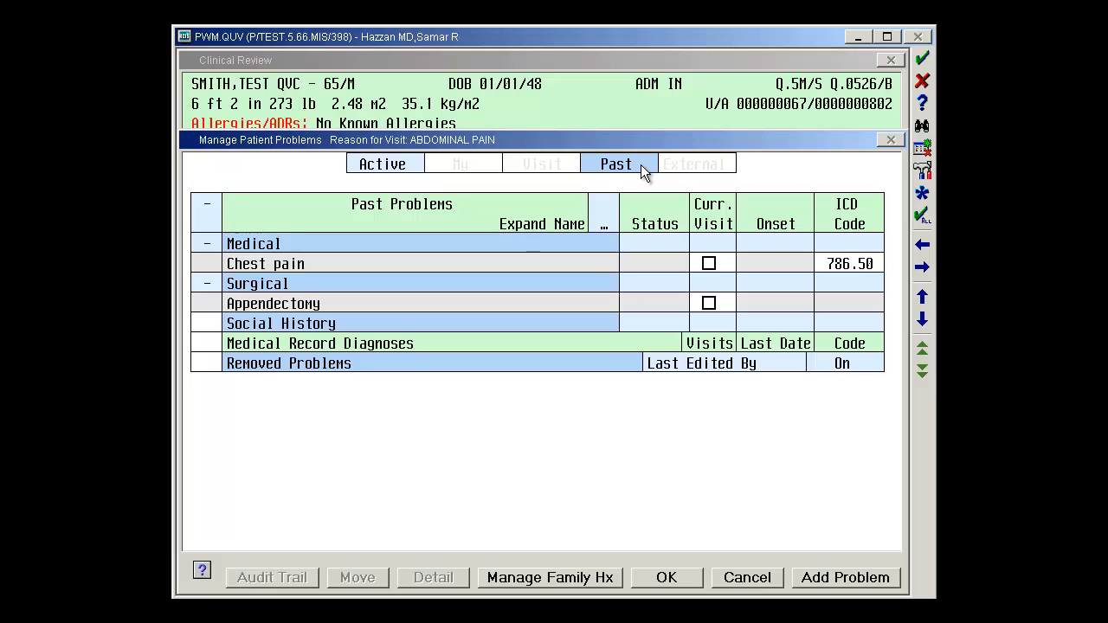
{"action": "left_click", "coordinate": [407, 169]}
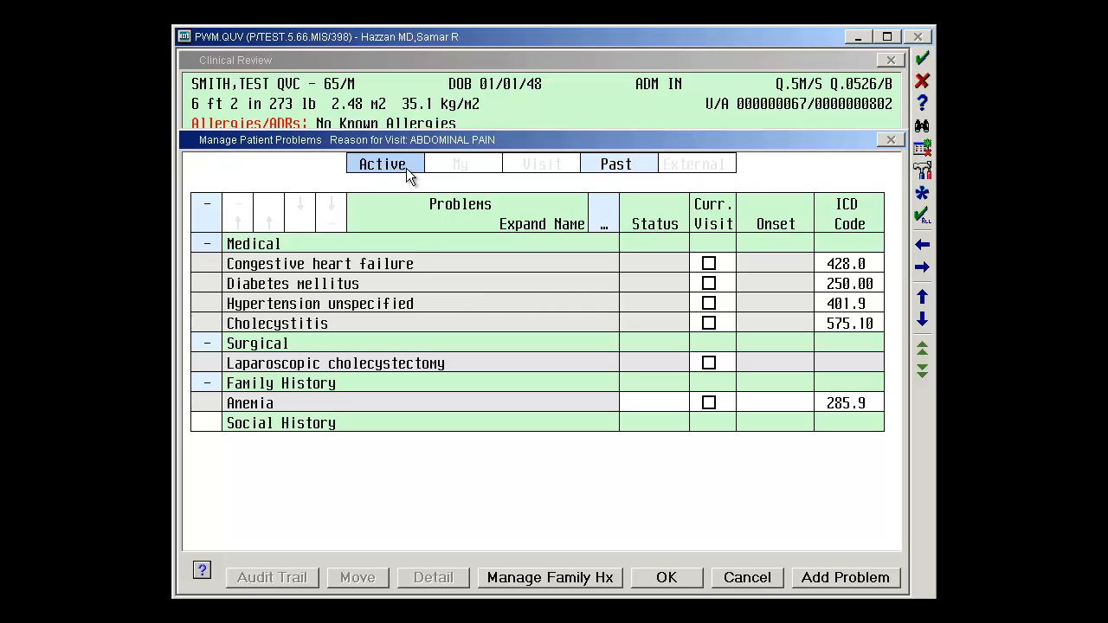
Step: Open congestive heart failure for editing and set its onset date to approximately January 2012
{"action": "double_click", "coordinate": [360, 262]}
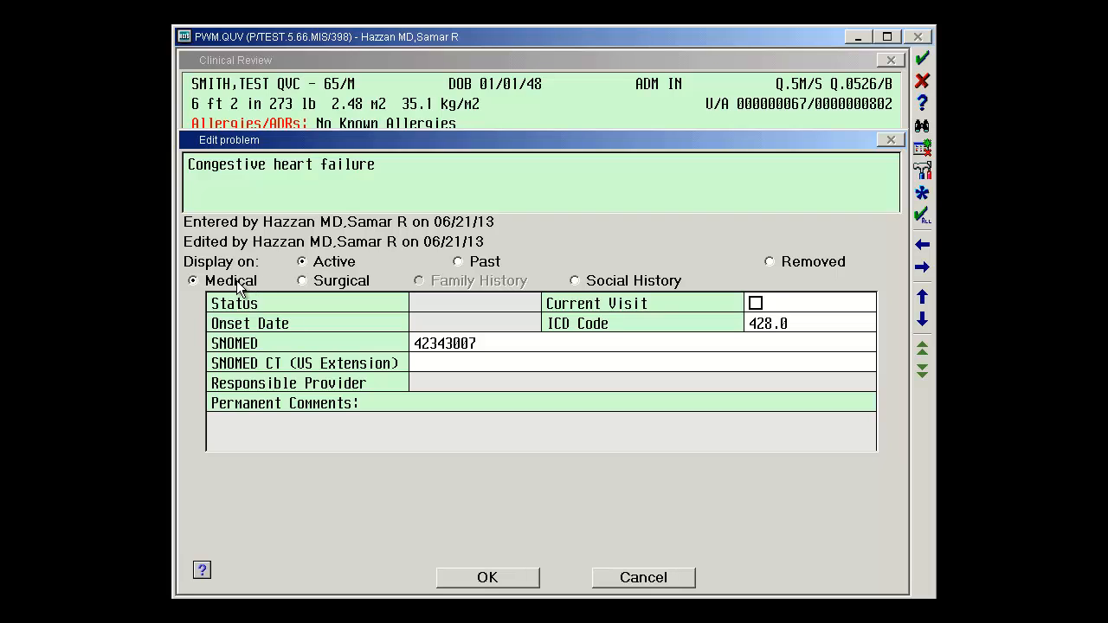
{"action": "left_click", "coordinate": [432, 312]}
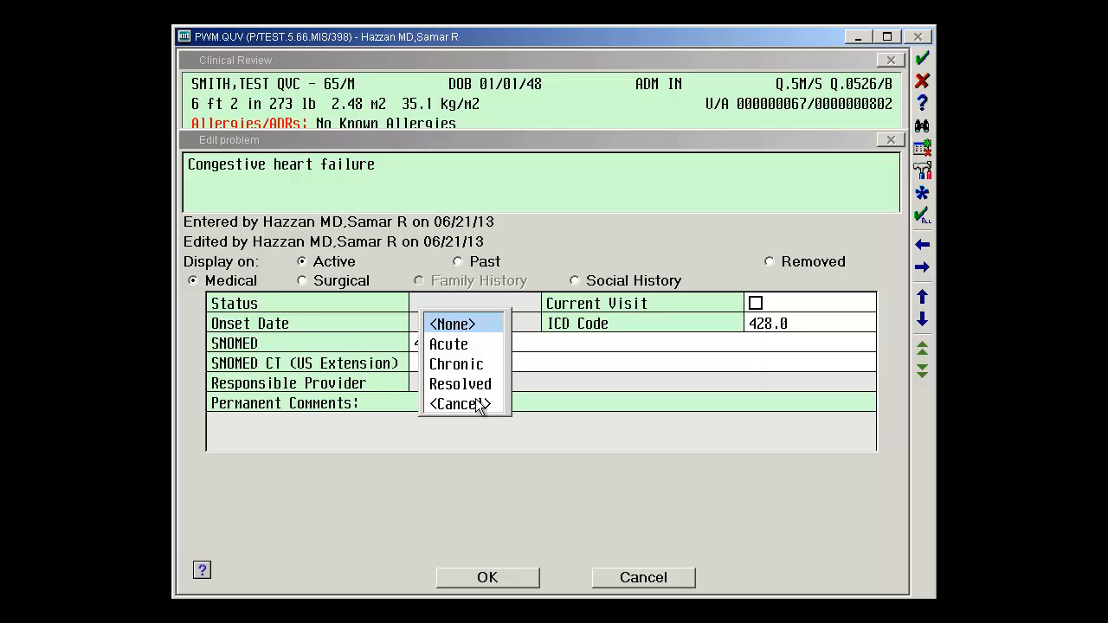
{"action": "left_click", "coordinate": [478, 405]}
{"action": "left_click", "coordinate": [461, 322]}
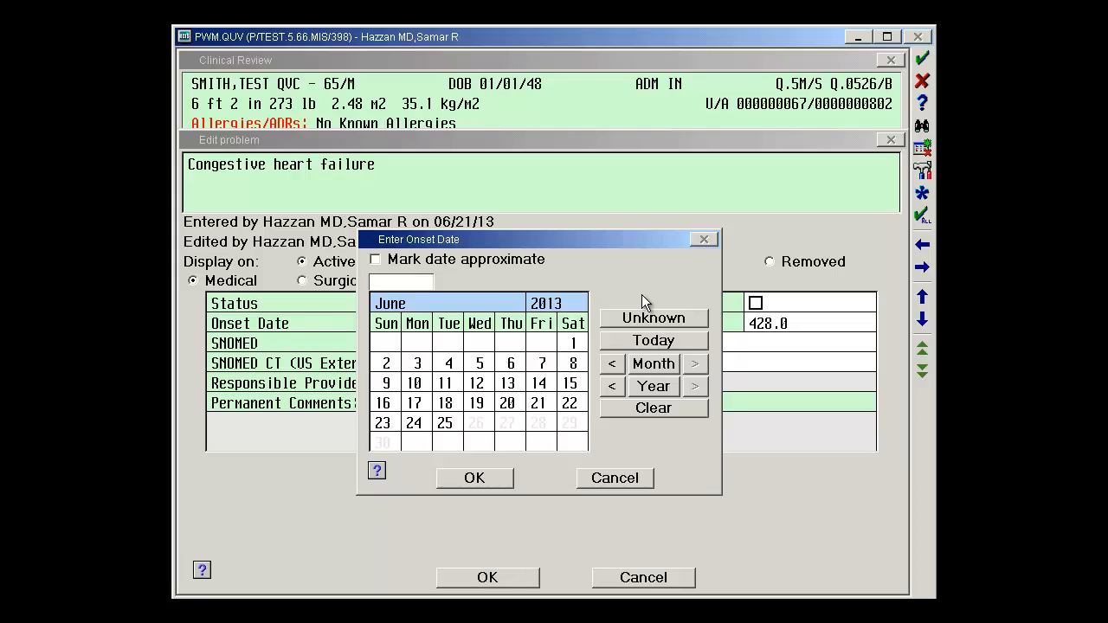
{"action": "left_click", "coordinate": [570, 307]}
{"action": "left_click", "coordinate": [580, 283]}
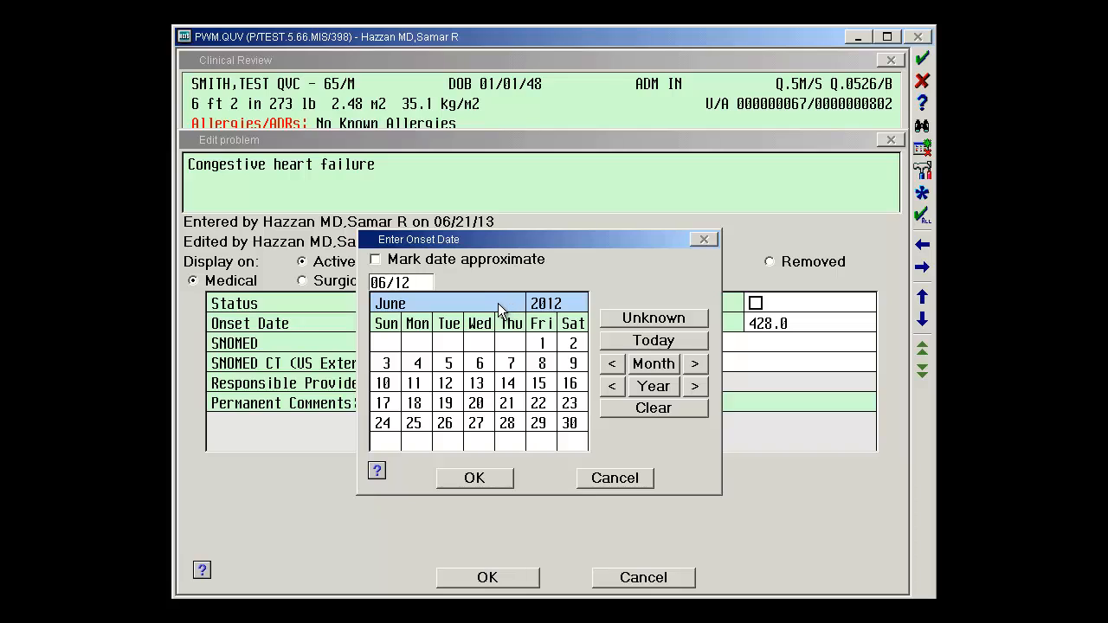
{"action": "left_click", "coordinate": [475, 303]}
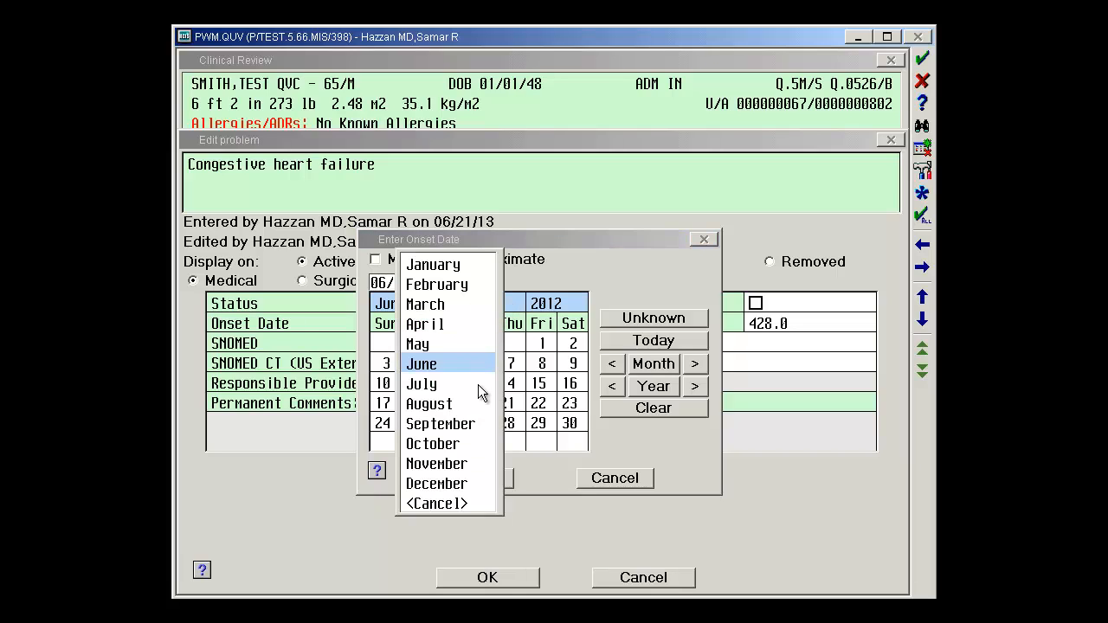
{"action": "left_click", "coordinate": [450, 505]}
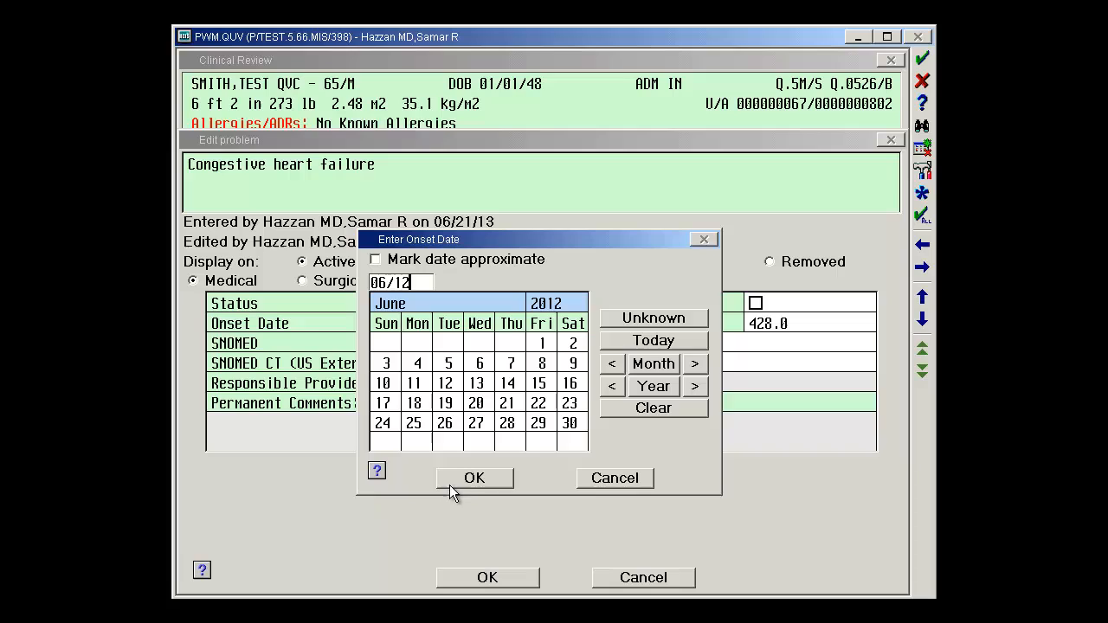
{"action": "left_click", "coordinate": [401, 305]}
{"action": "left_click", "coordinate": [423, 269]}
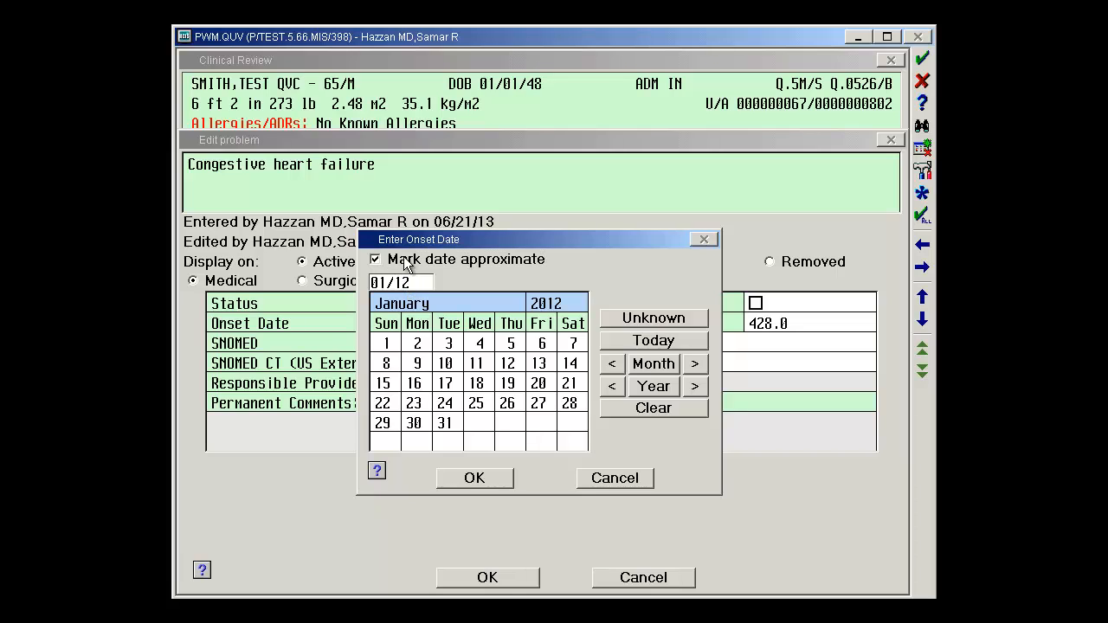
{"action": "left_click", "coordinate": [474, 478]}
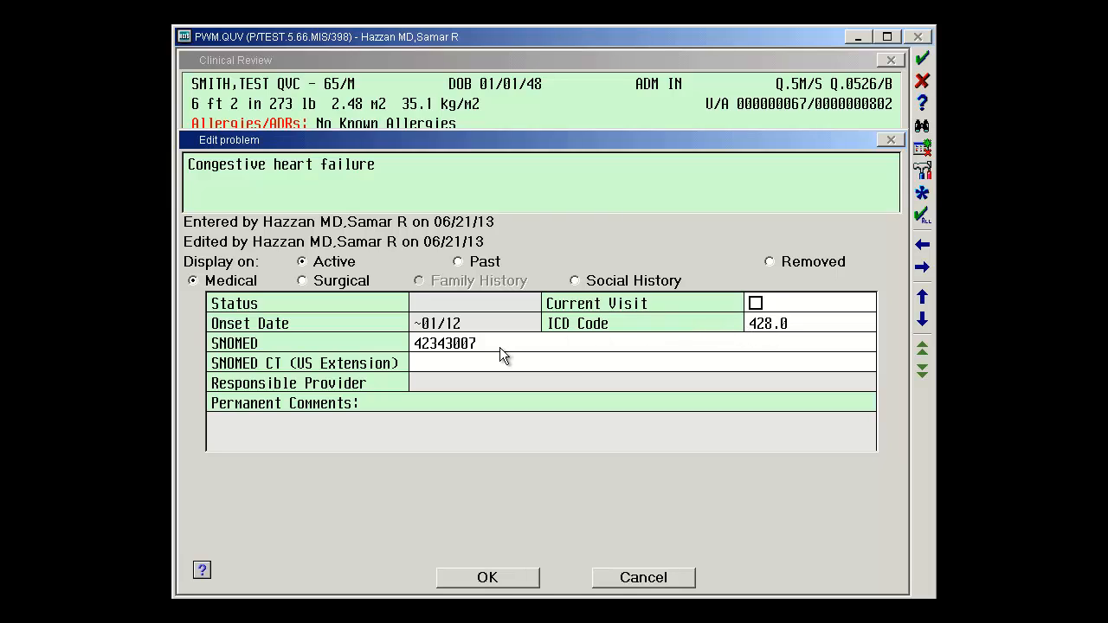
Step: Decline self-assignment as responsible provider, leave permanent comments empty, and save the congestive heart failure changes
{"action": "left_click", "coordinate": [459, 383]}
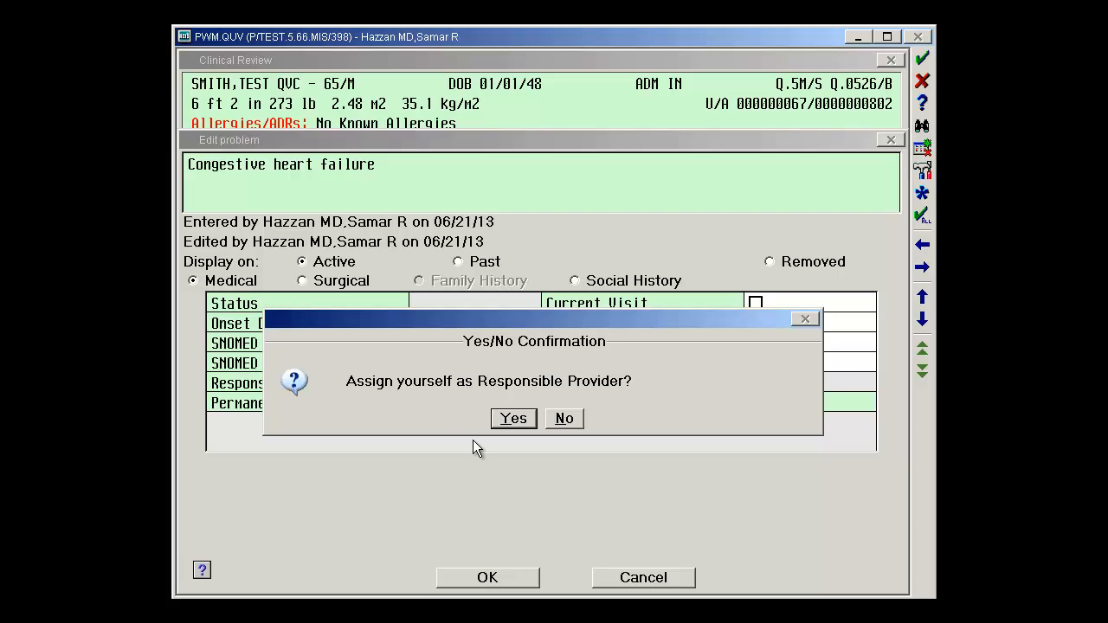
{"action": "left_click", "coordinate": [564, 419]}
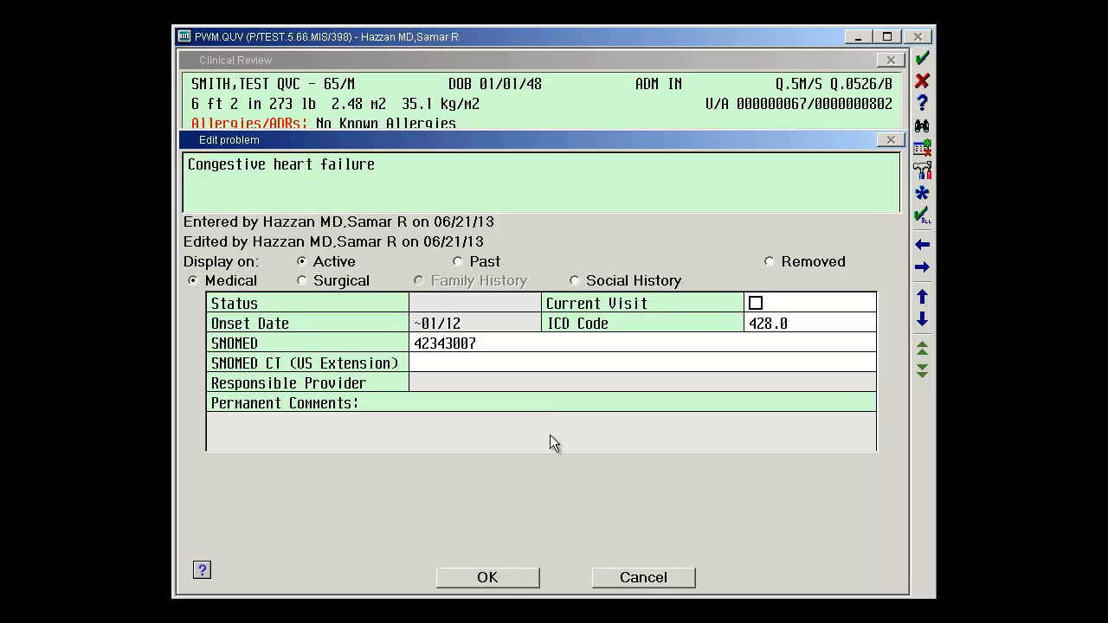
{"action": "left_click", "coordinate": [551, 436]}
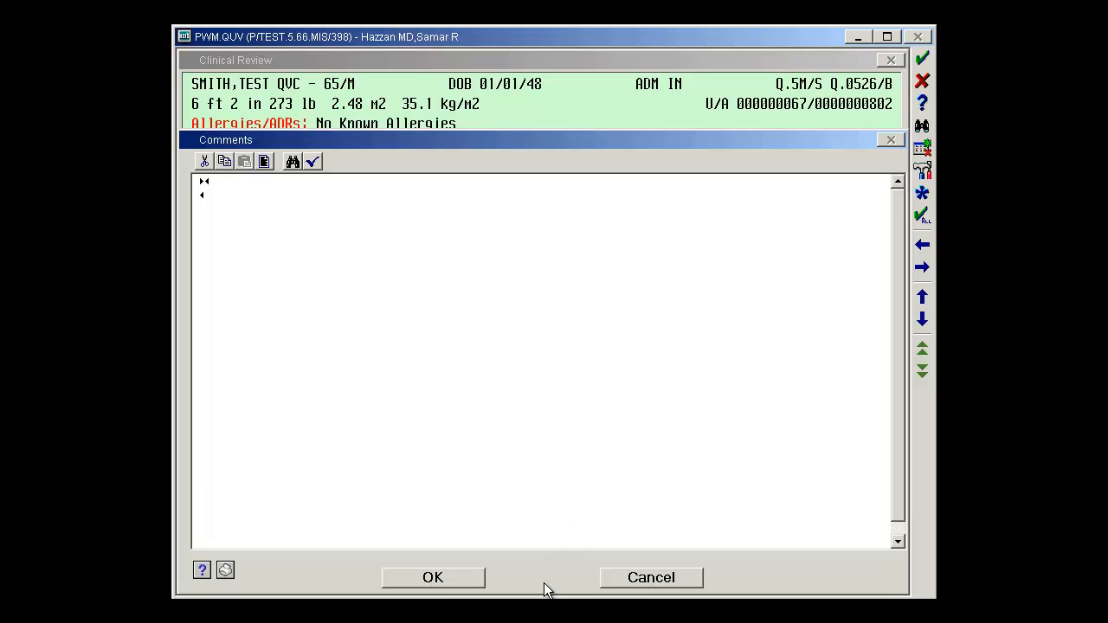
{"action": "left_click", "coordinate": [630, 578]}
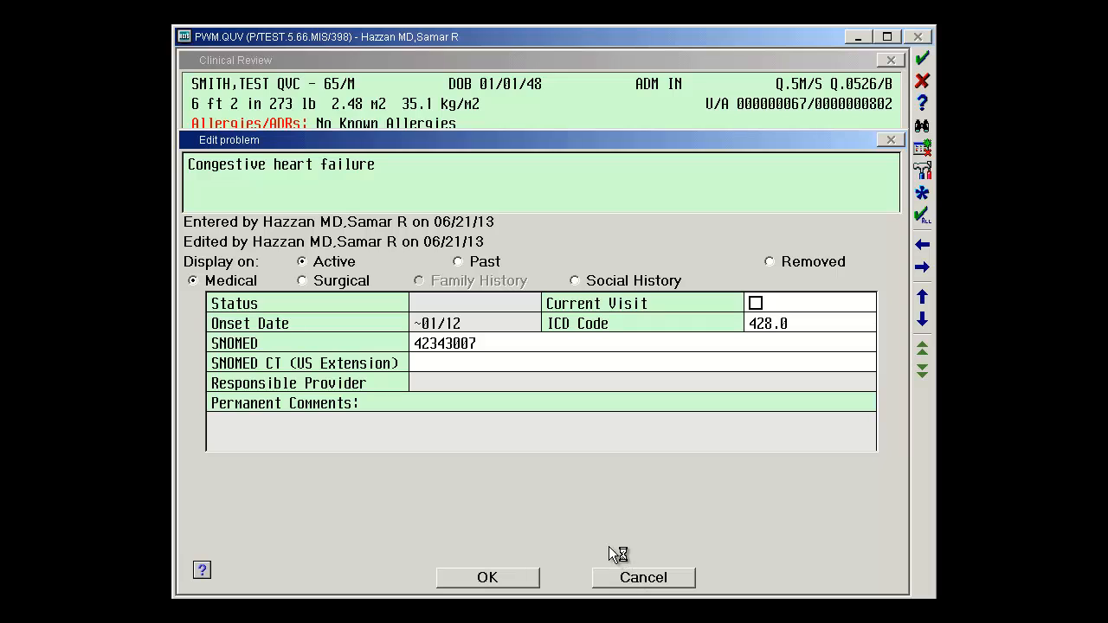
{"action": "left_click", "coordinate": [487, 577]}
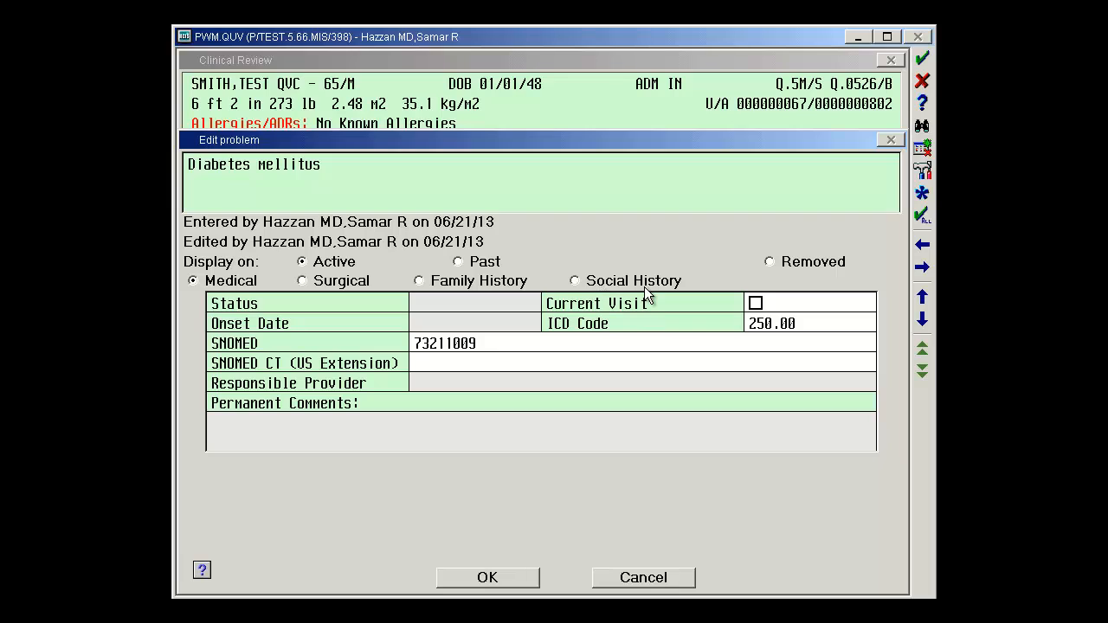
Step: Set diabetes mellitus to Chronic status with an approximate onset of January 2001, and save it
{"action": "left_click", "coordinate": [452, 304]}
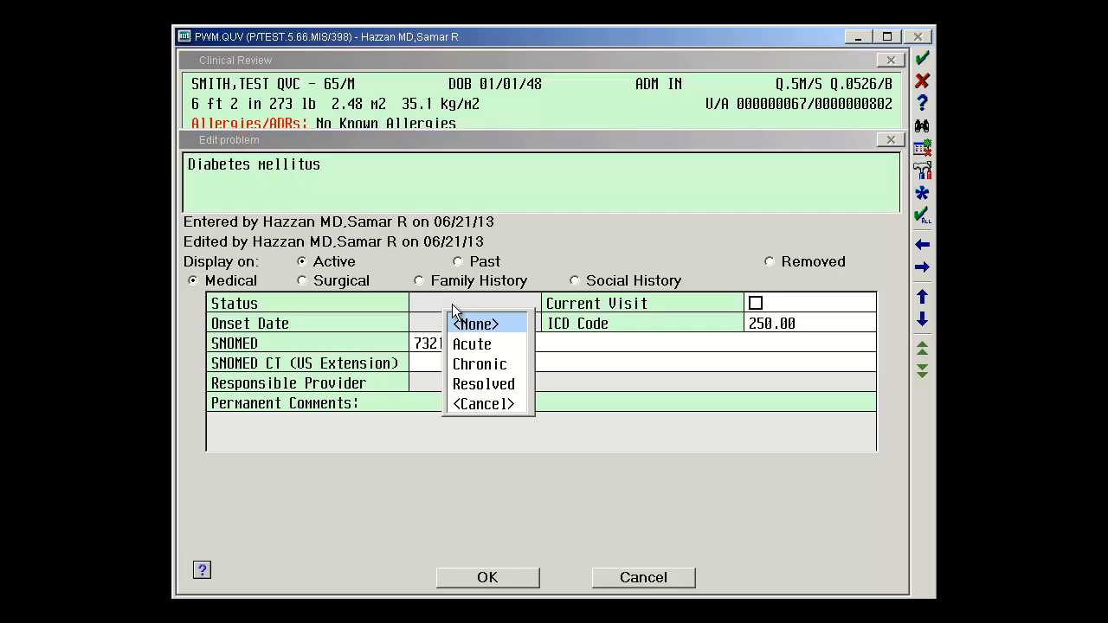
{"action": "left_click", "coordinate": [490, 367]}
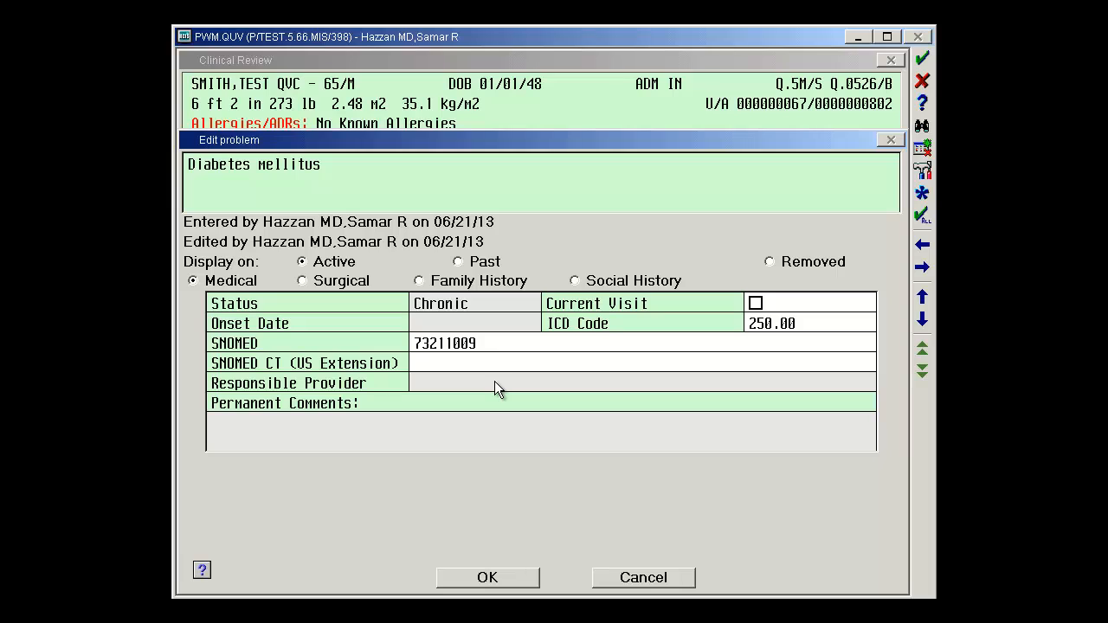
{"action": "left_click", "coordinate": [485, 322]}
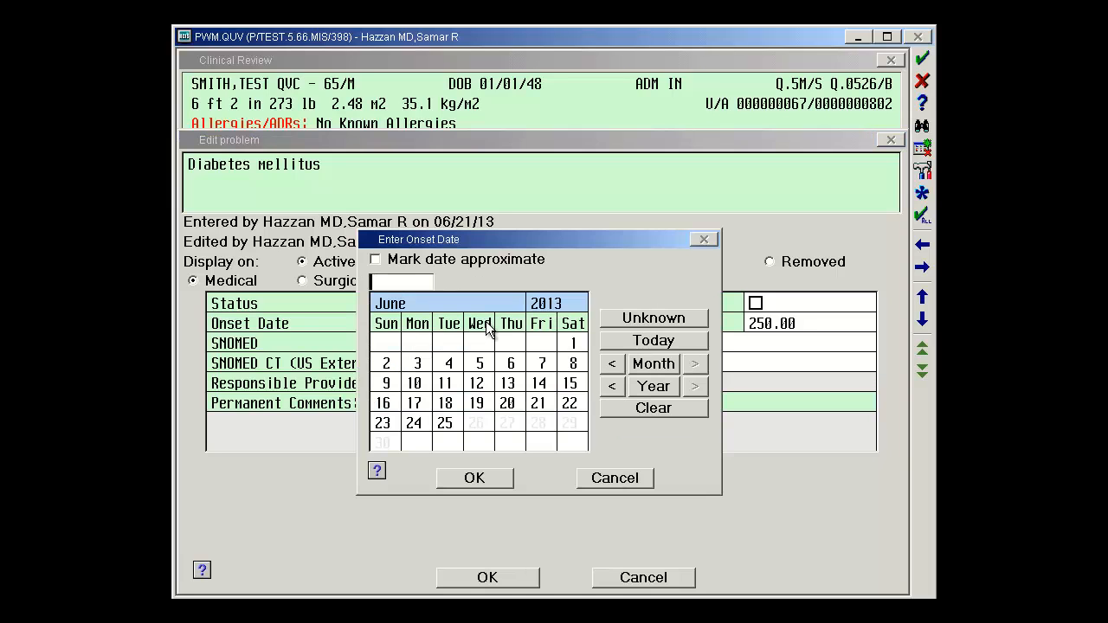
{"action": "left_click", "coordinate": [542, 305]}
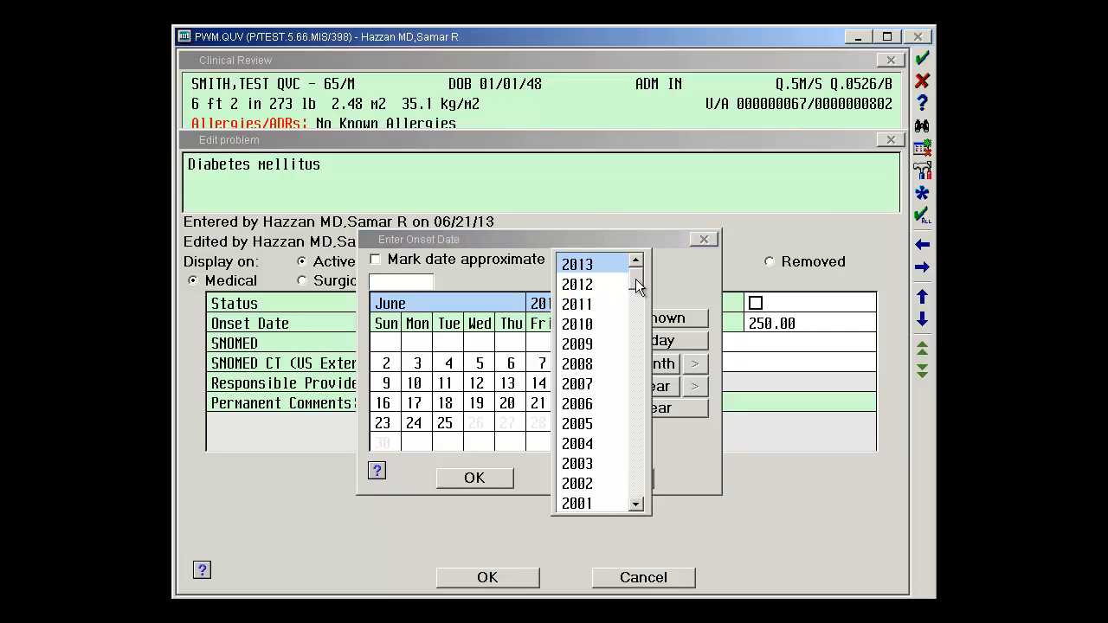
{"action": "left_click", "coordinate": [578, 503]}
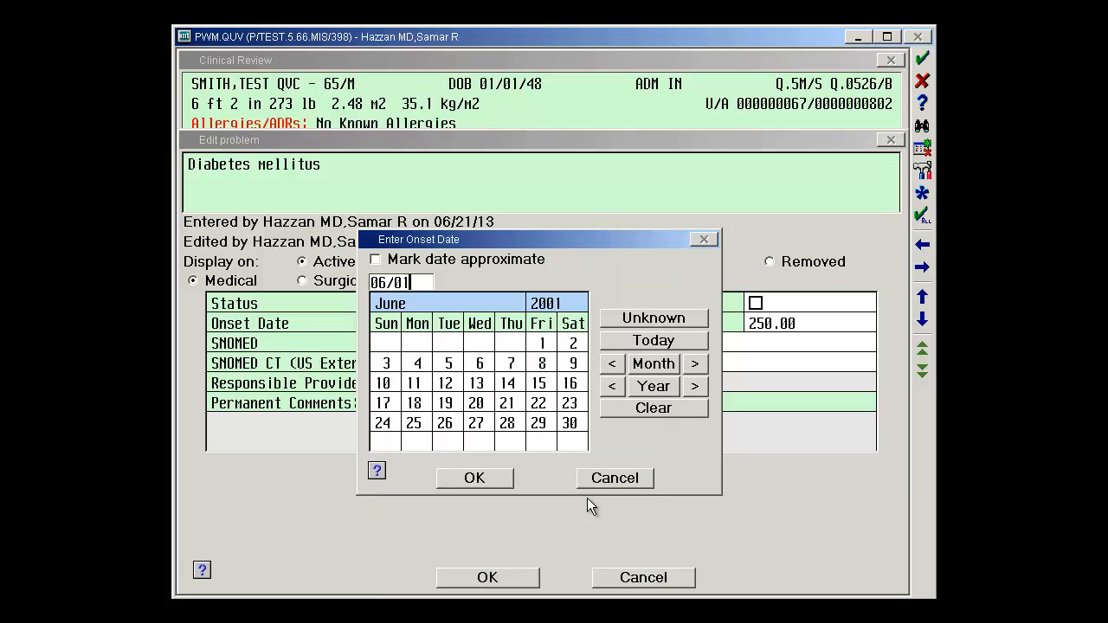
{"action": "left_click", "coordinate": [409, 302]}
{"action": "left_click", "coordinate": [433, 263]}
{"action": "left_click", "coordinate": [433, 259]}
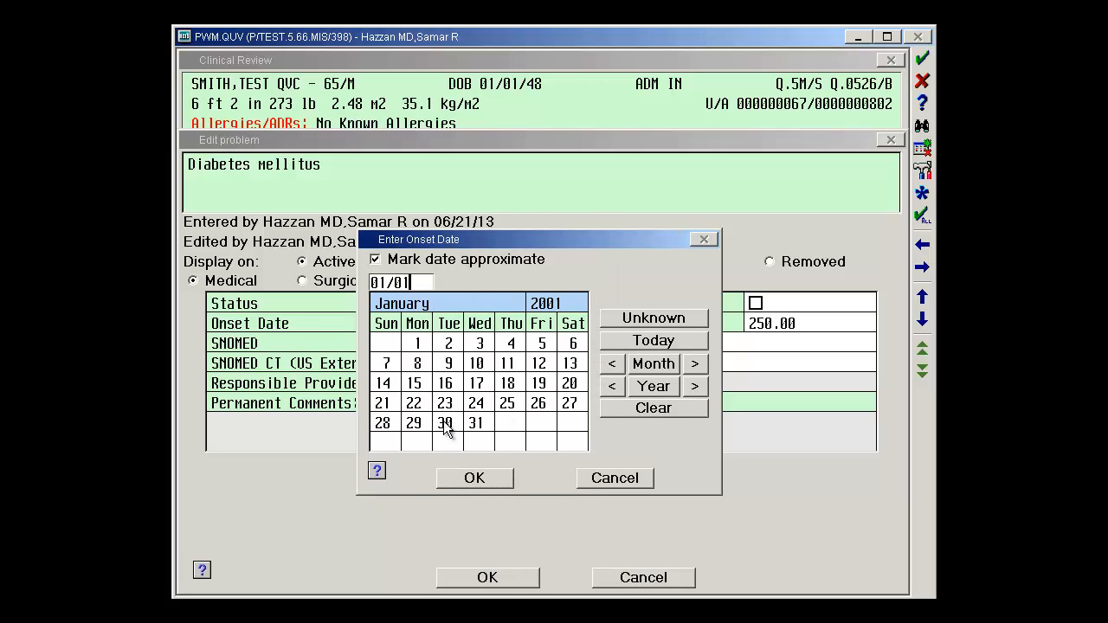
{"action": "left_click", "coordinate": [468, 480]}
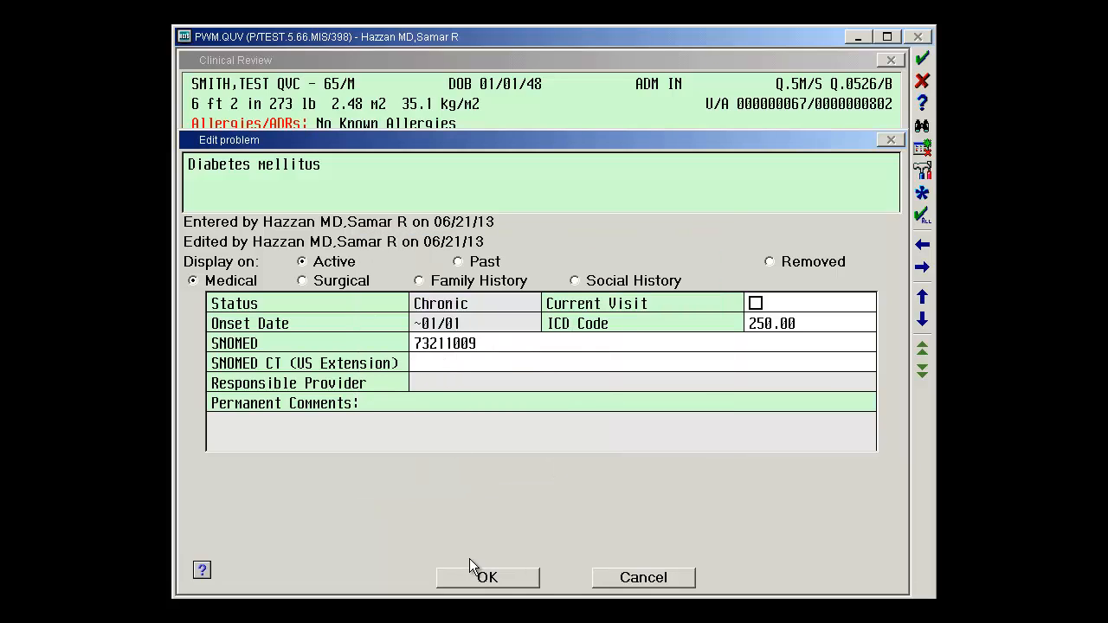
{"action": "left_click", "coordinate": [485, 578]}
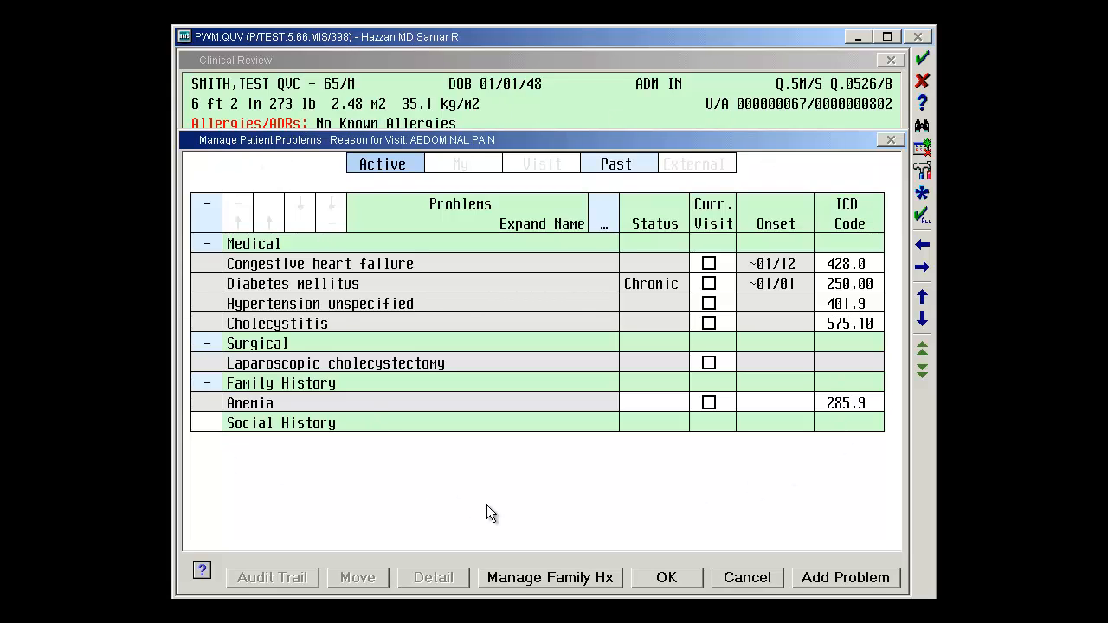
Step: Add a new problem by searching for EDEMA and selecting Edema (782.3) from the results
{"action": "left_click", "coordinate": [819, 578]}
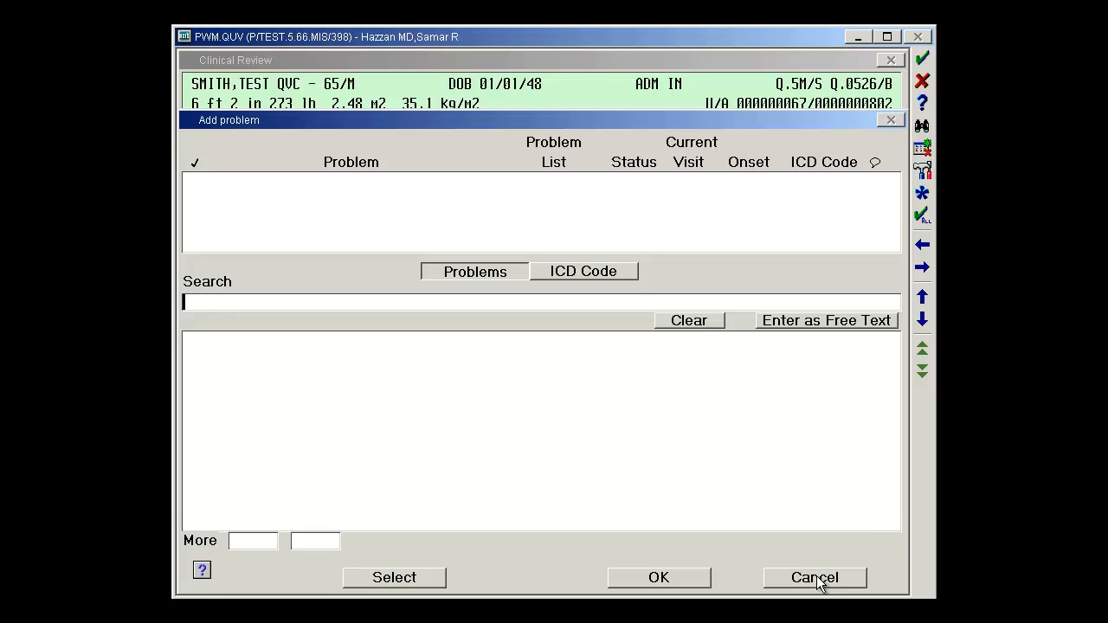
{"action": "type", "text": "EDEMA"}
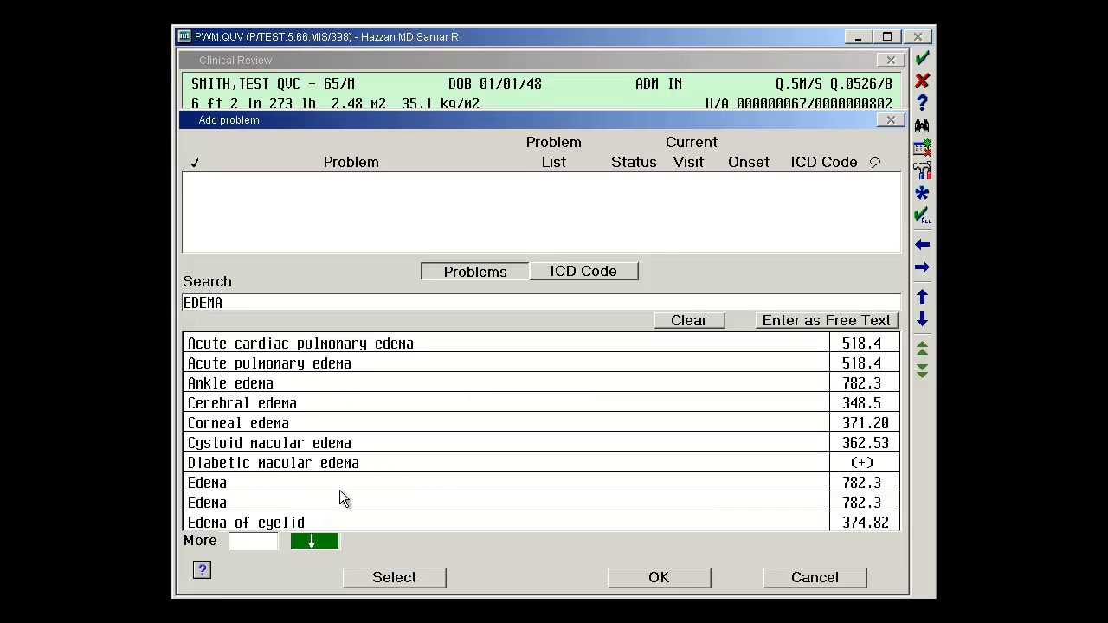
{"action": "left_click", "coordinate": [315, 540]}
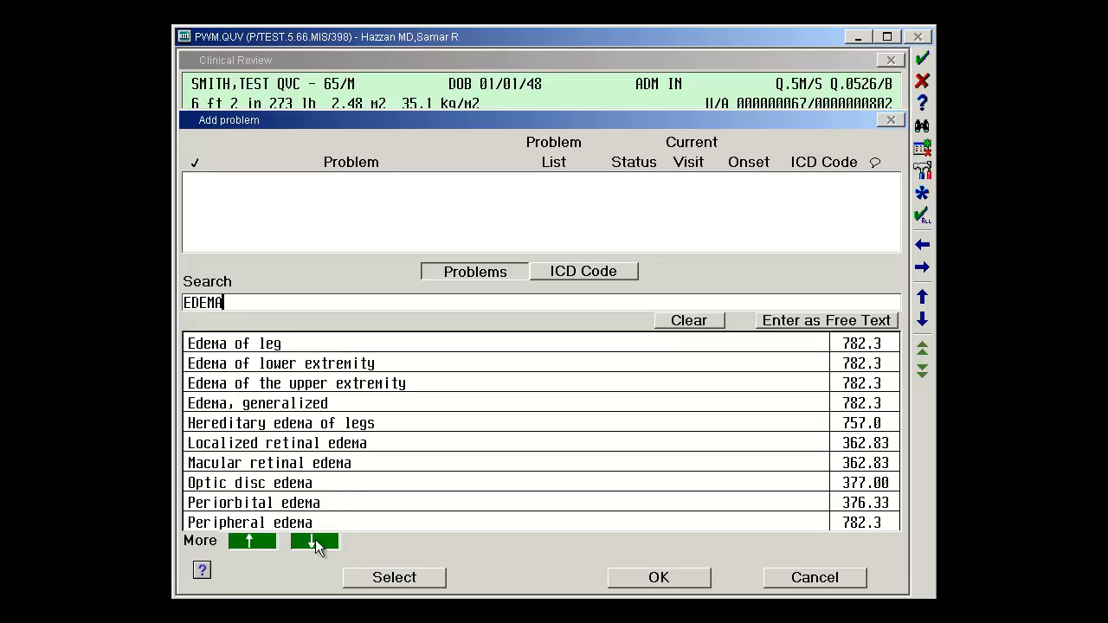
{"action": "left_click", "coordinate": [252, 541]}
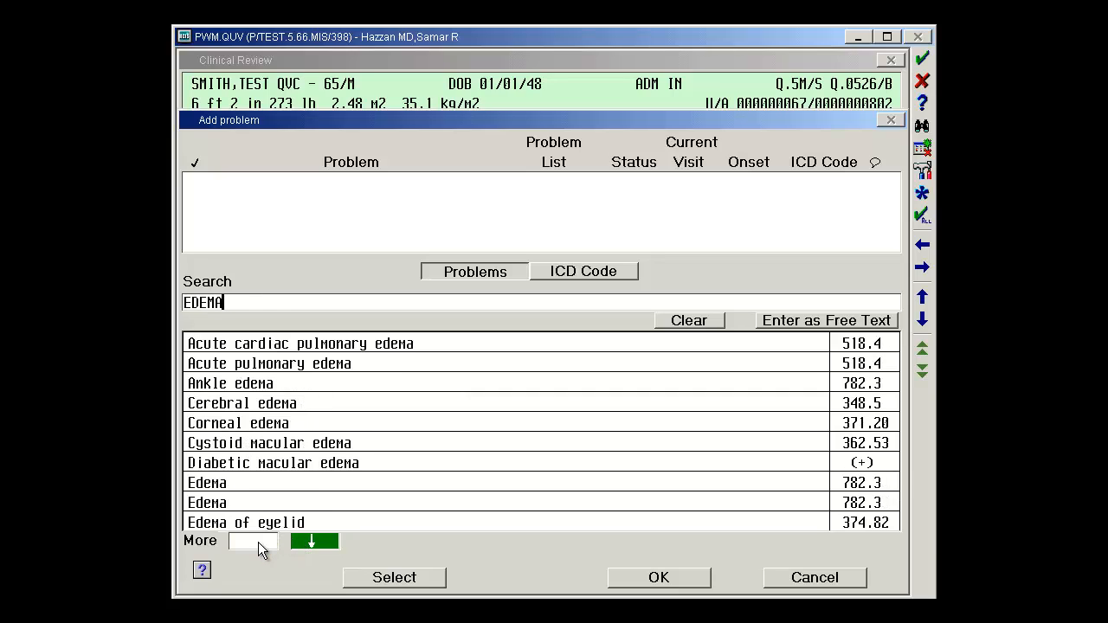
{"action": "double_click", "coordinate": [230, 482]}
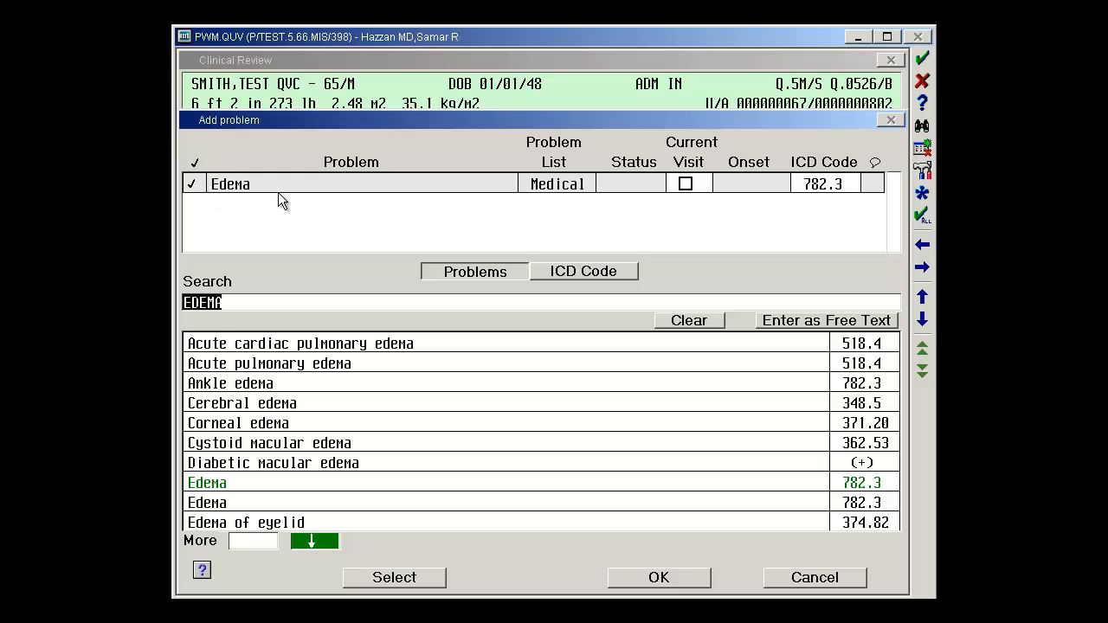
Step: Keep the edema on the Active Medical list and set its status to Acute
{"action": "left_click", "coordinate": [567, 190]}
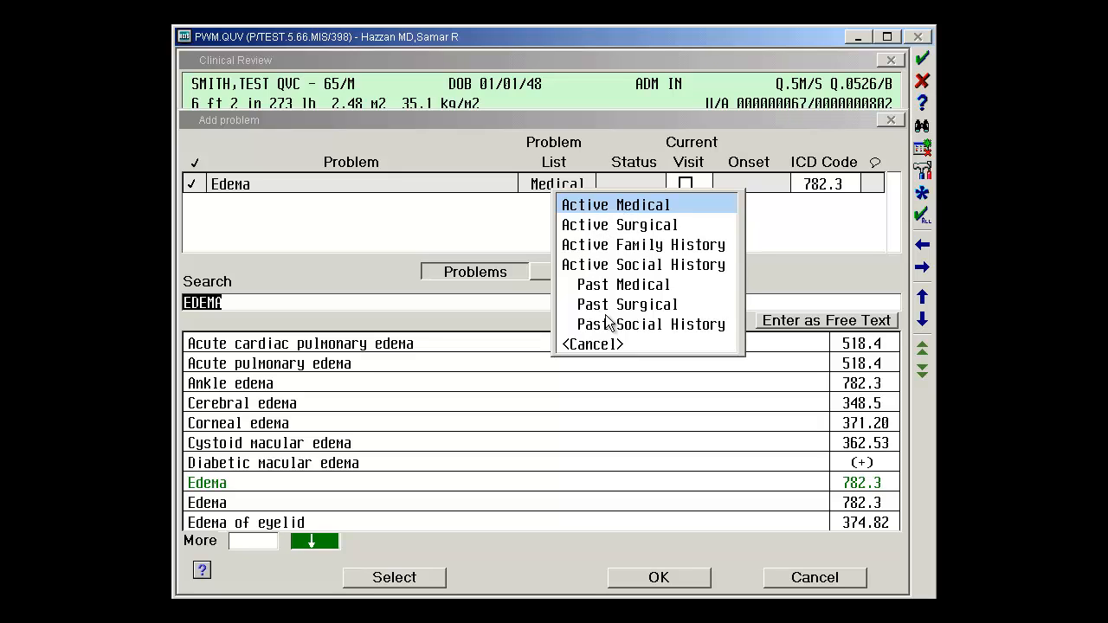
{"action": "left_click", "coordinate": [599, 206]}
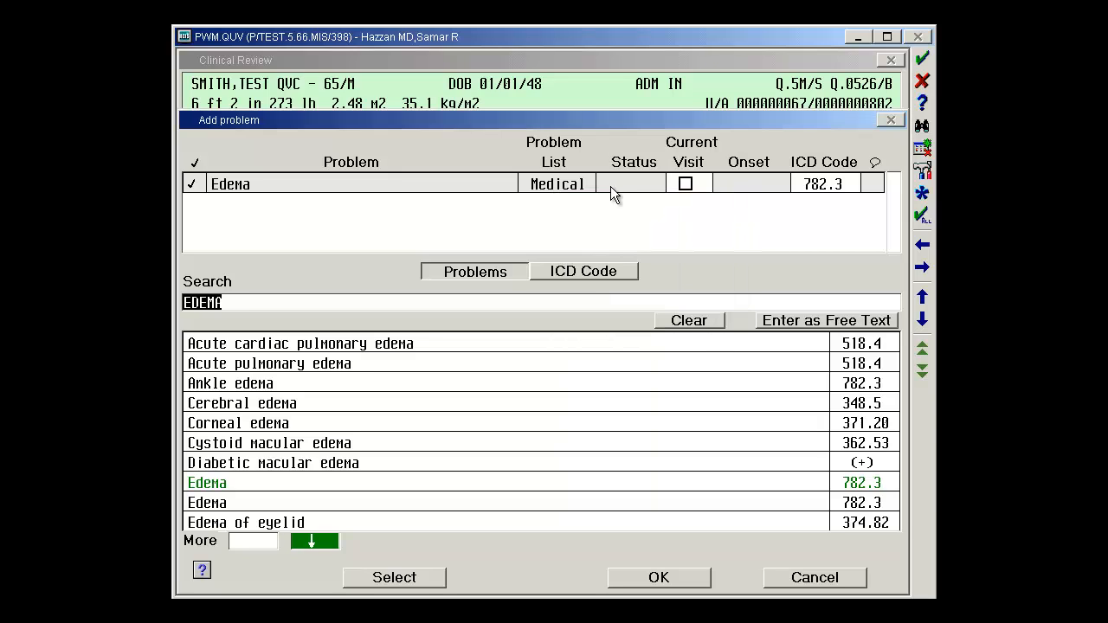
{"action": "left_click", "coordinate": [610, 186]}
{"action": "left_click", "coordinate": [621, 225]}
Step: Set the edema's onset date to June 1, 2013 and add it to the problem list
{"action": "left_click", "coordinate": [771, 184]}
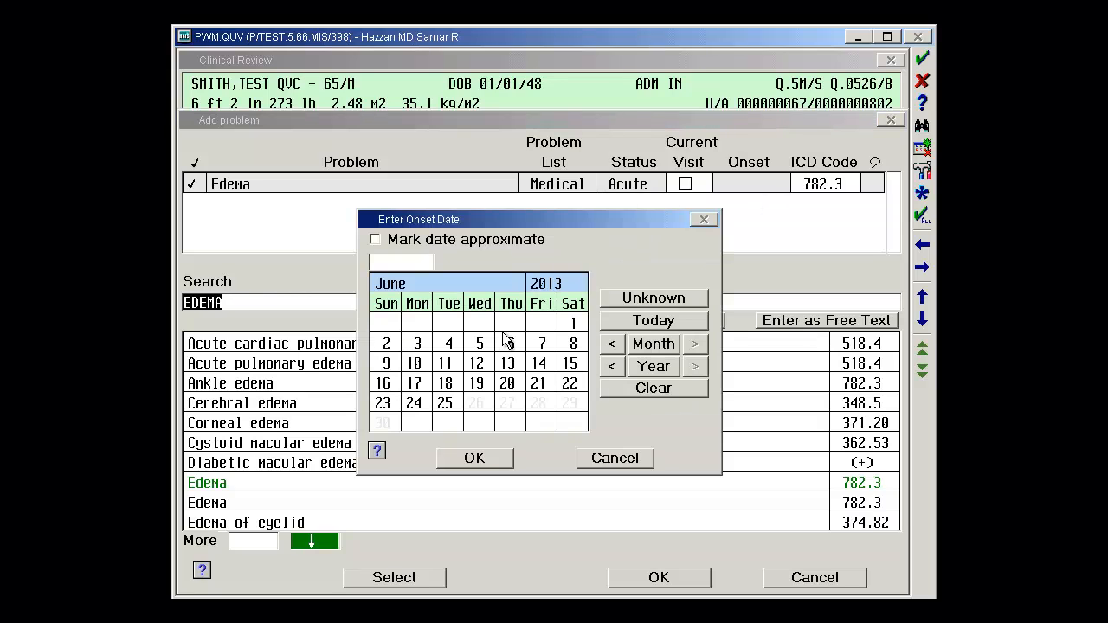
{"action": "double_click", "coordinate": [573, 323]}
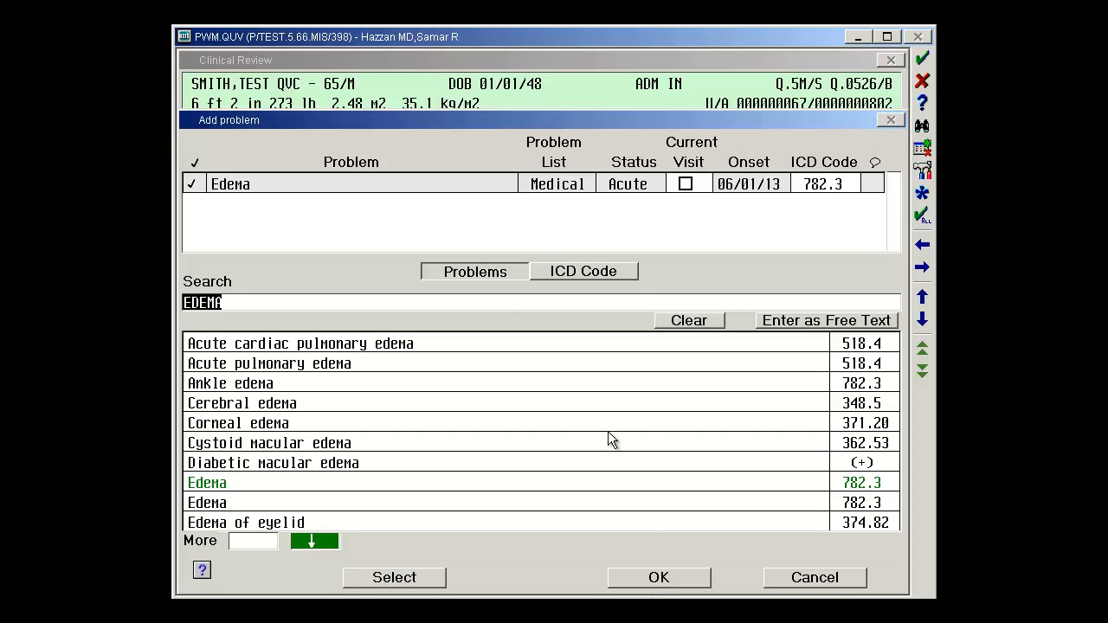
{"action": "left_click", "coordinate": [651, 578]}
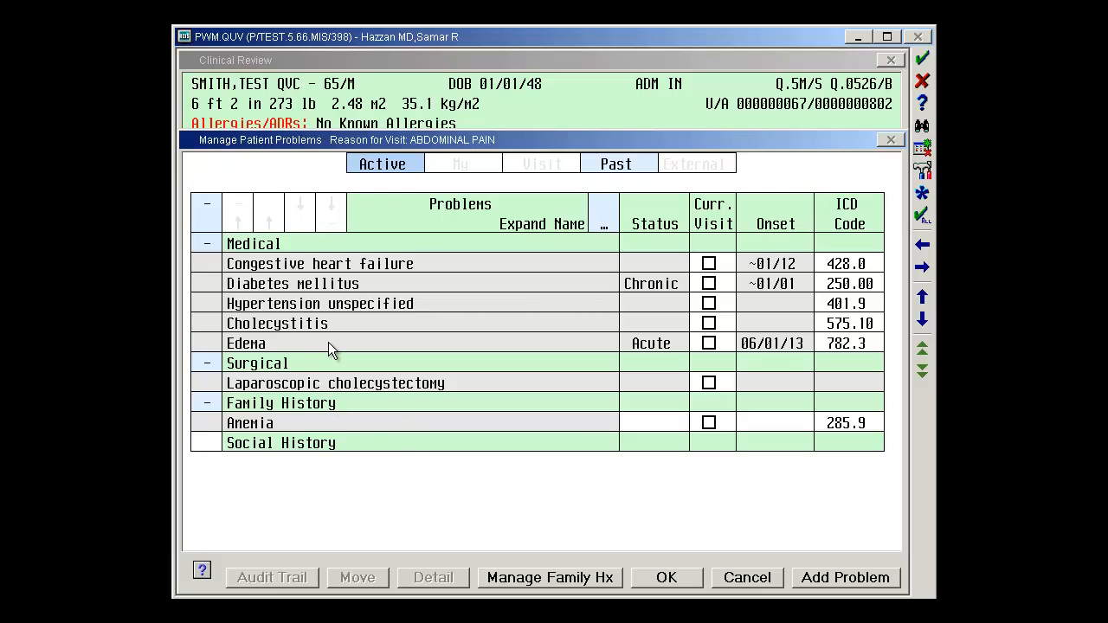
Step: Remove the edema problem with the reason 'entered in error', then save and close the problem list
{"action": "double_click", "coordinate": [281, 342]}
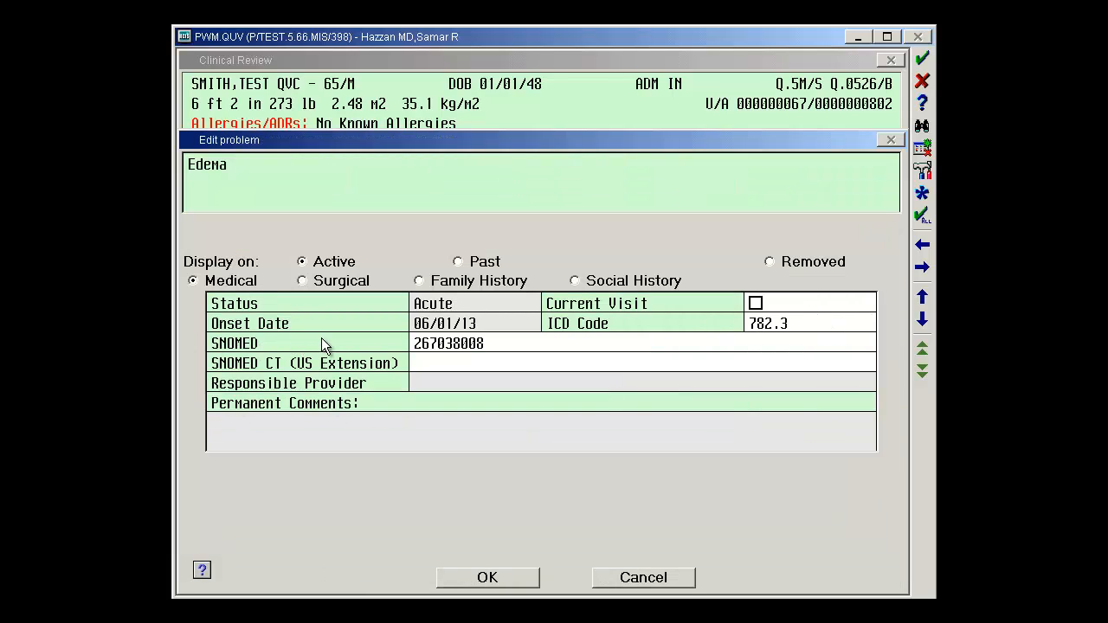
{"action": "left_click", "coordinate": [801, 264]}
{"action": "left_click", "coordinate": [530, 578]}
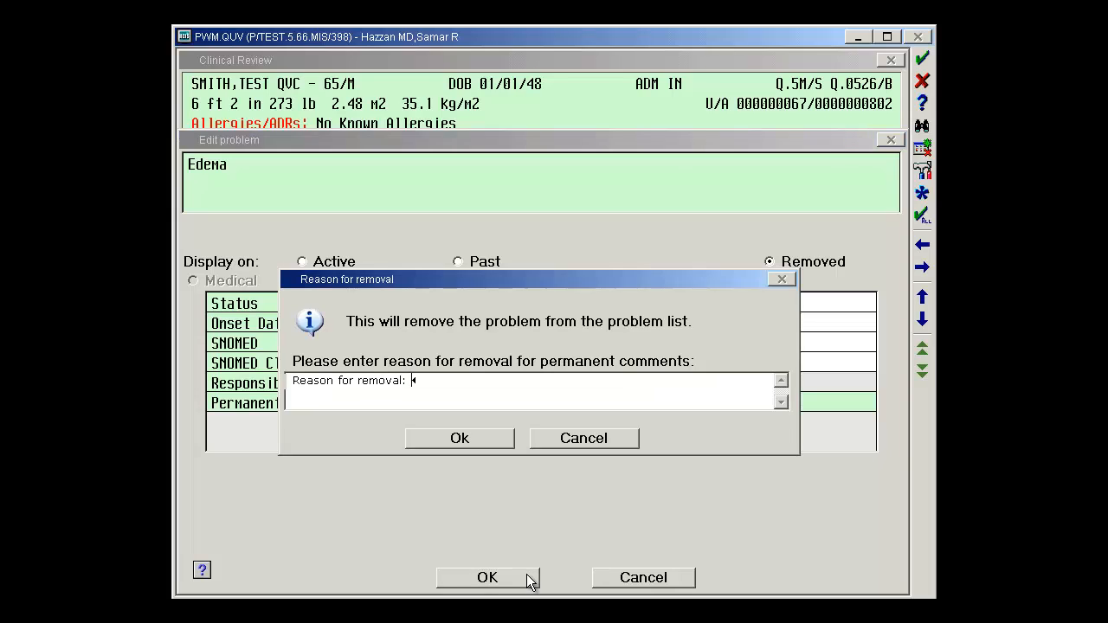
{"action": "type", "text": "eneered in error"}
{"action": "left_click", "coordinate": [487, 441]}
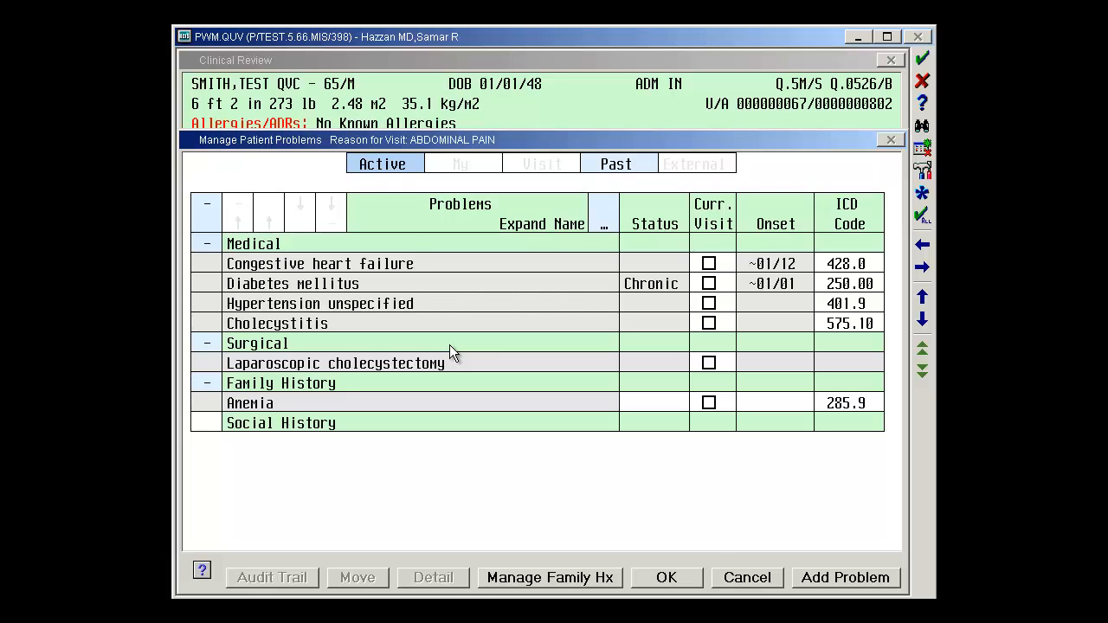
{"action": "left_click", "coordinate": [693, 580]}
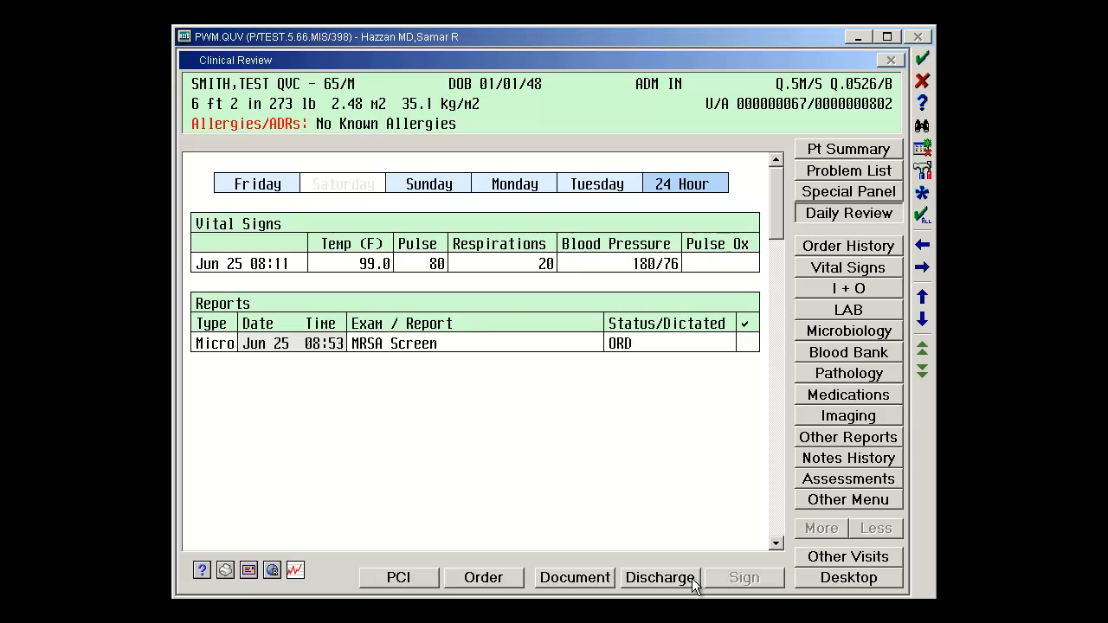